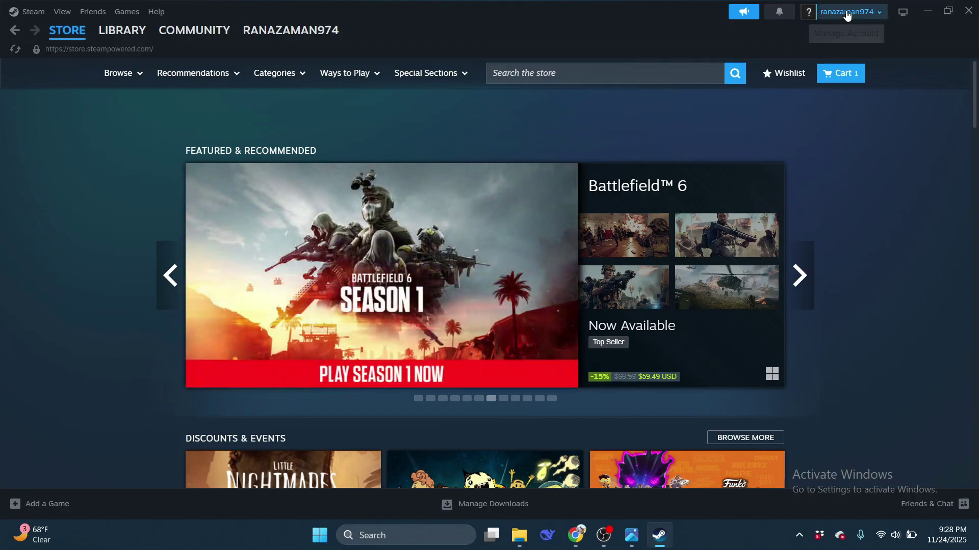
# - Open the Account details page from the username dropdown at the top right
pyautogui.click(846, 12)
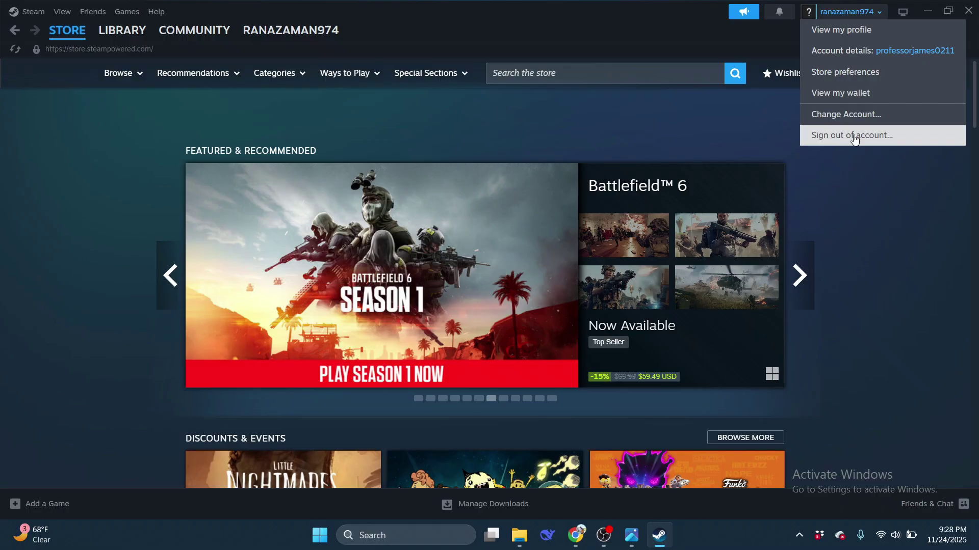
pyautogui.click(957, 270)
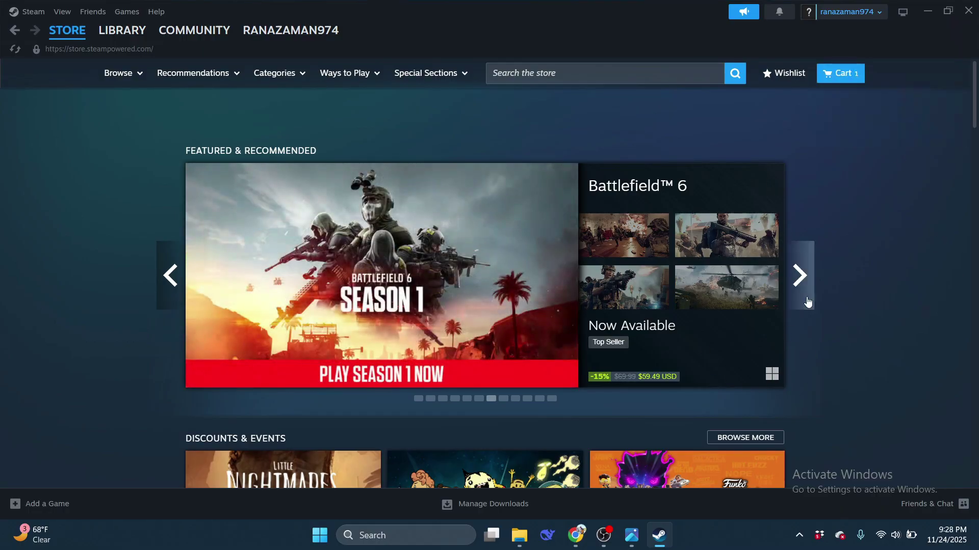
pyautogui.scroll(-2, 349, 318)
pyautogui.scroll(2, 458, 305)
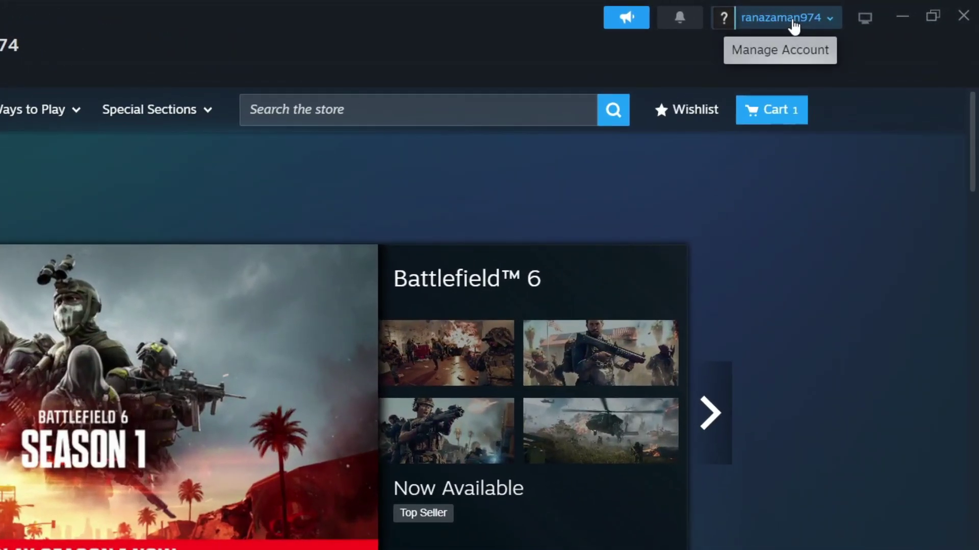
pyautogui.click(795, 27)
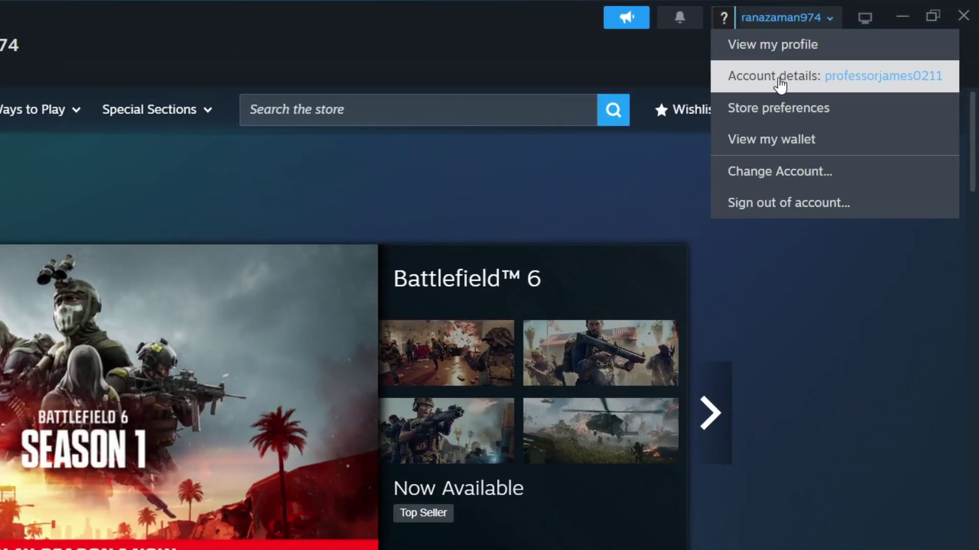
pyautogui.click(780, 82)
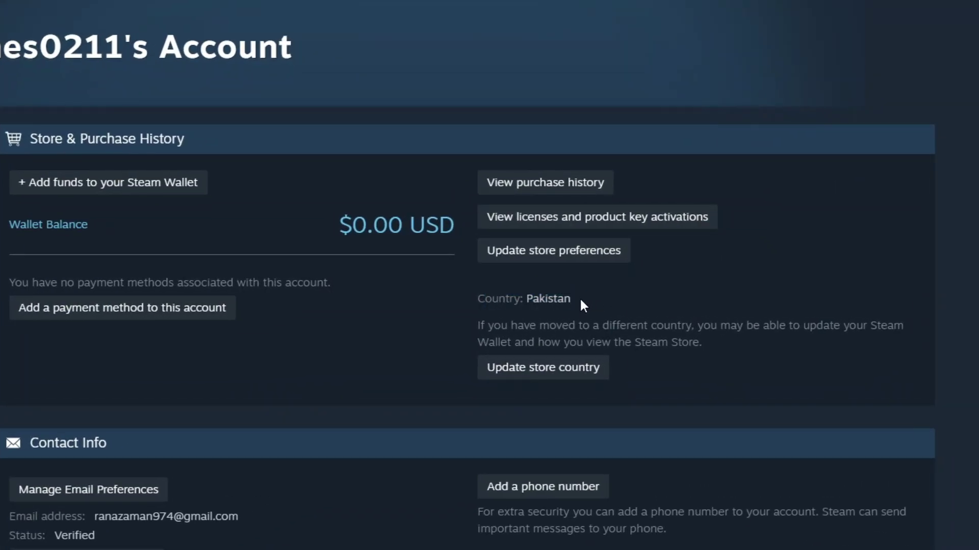
pyautogui.moveTo(626, 299); pyautogui.dragTo(596, 299)
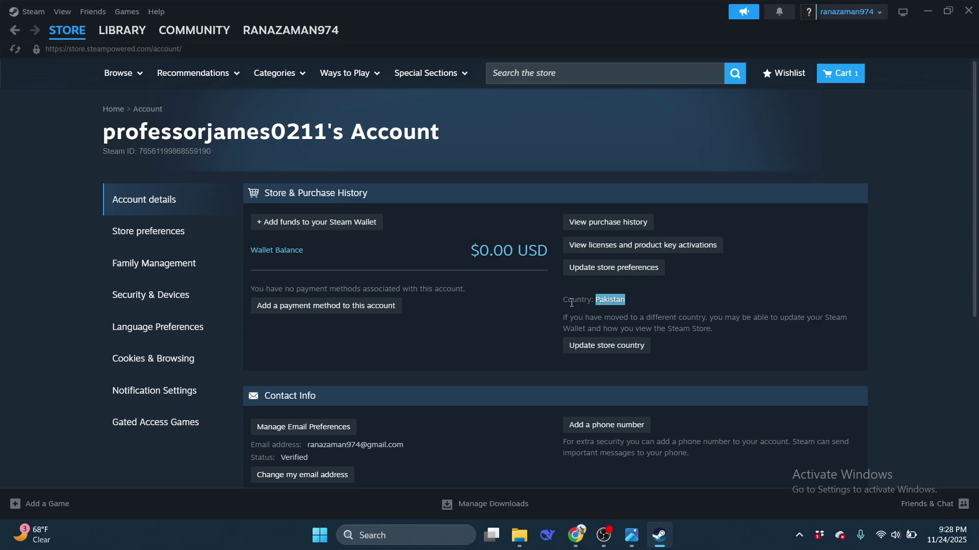
pyautogui.click(571, 302)
# - Go to Family Management from the account page's left sidebar
pyautogui.click(154, 263)
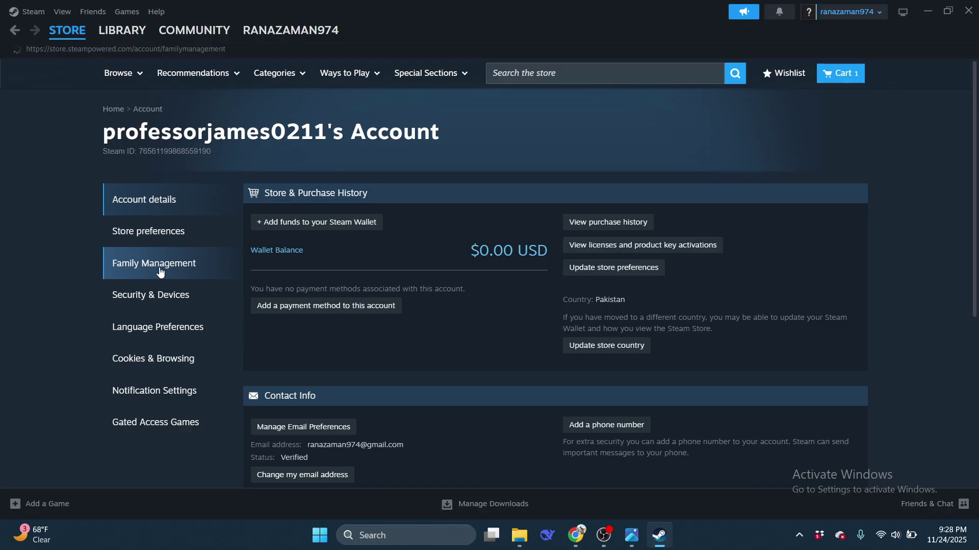